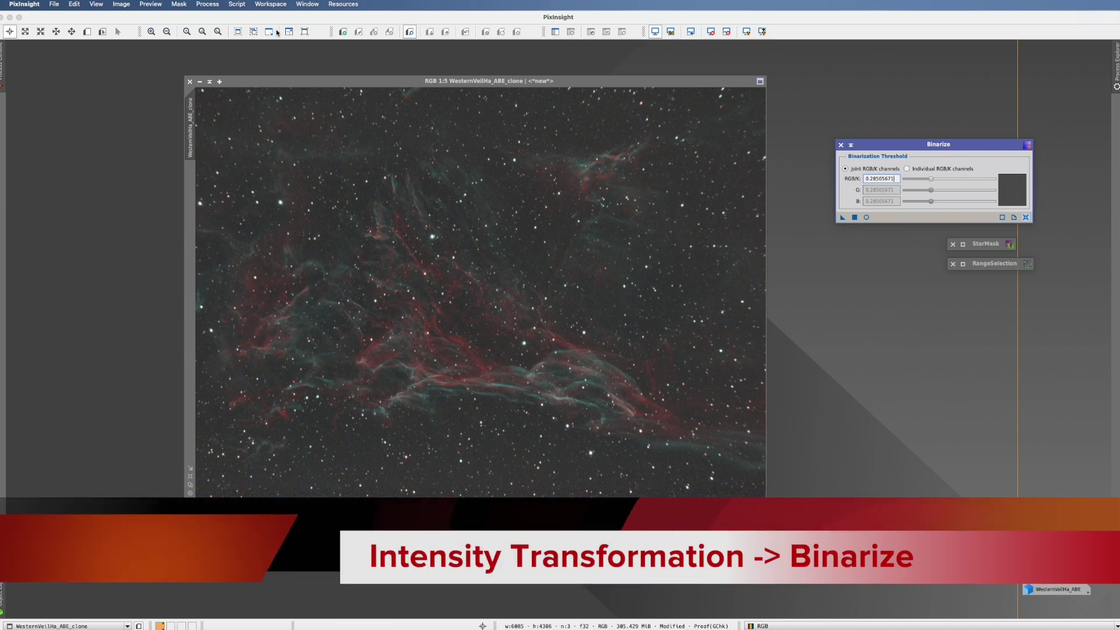
Step: Open the Binarize tool from the process list and briefly consult its documentation
left_click(209, 4)
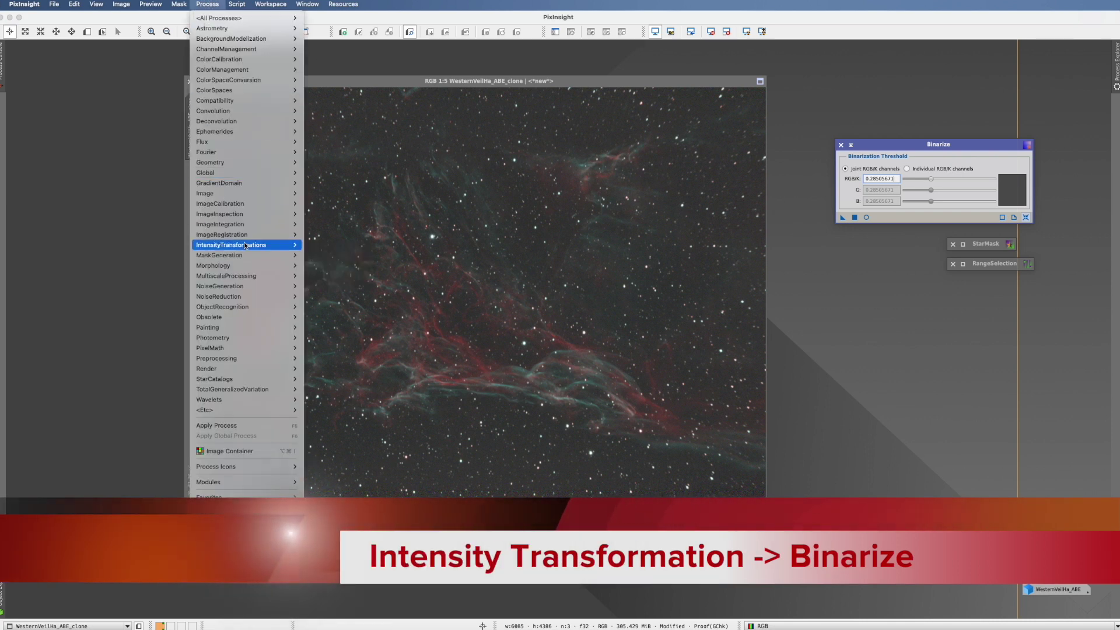
mouse_move(245, 245)
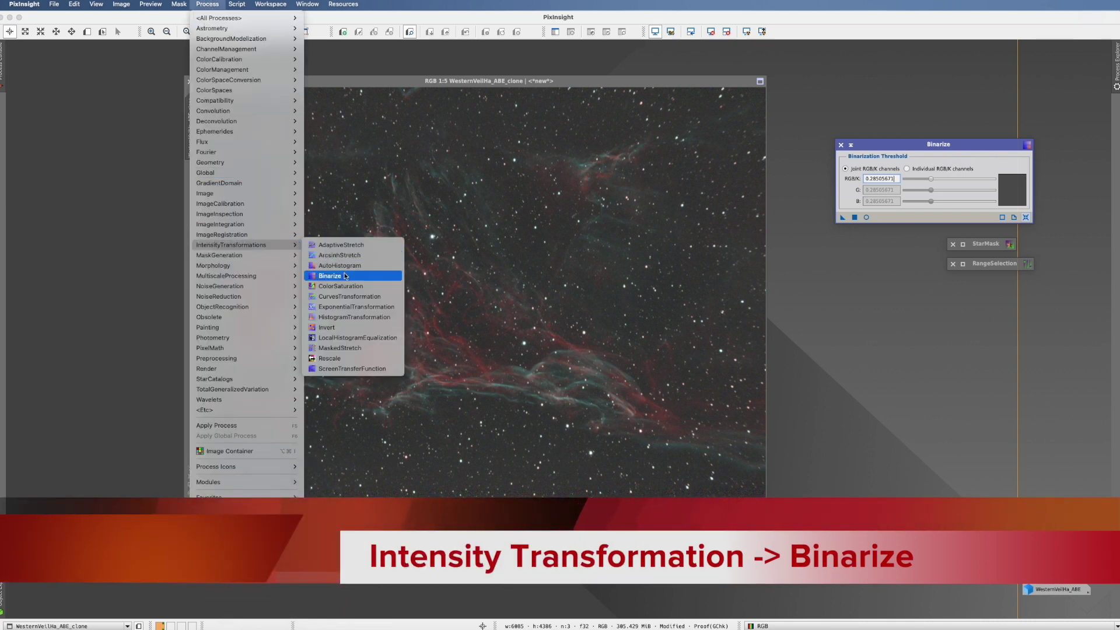
left_click(366, 276)
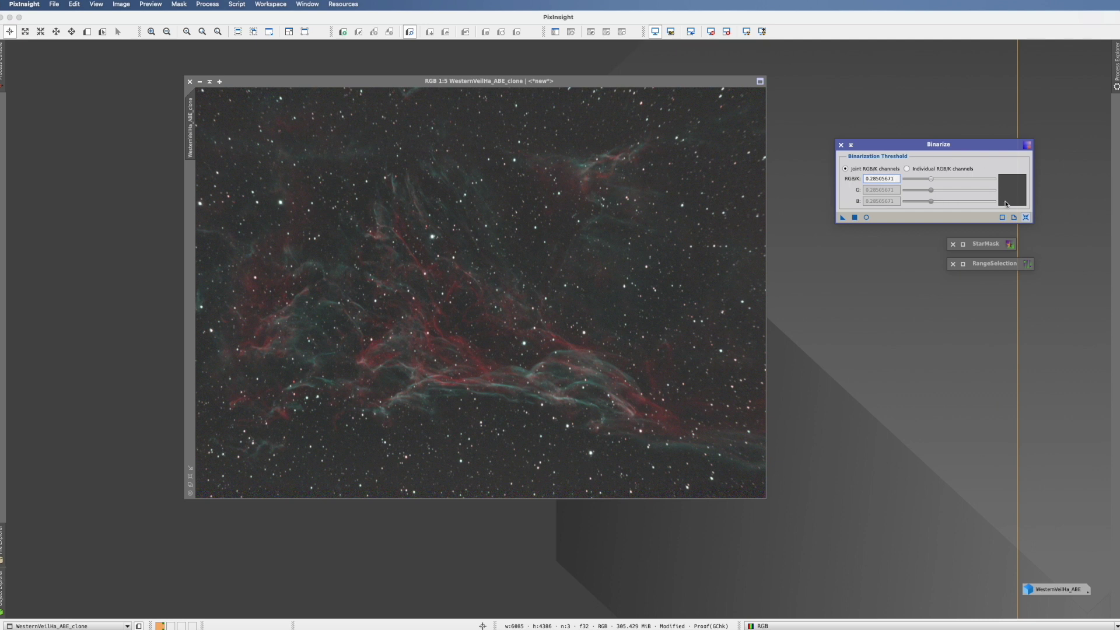
left_click(1014, 217)
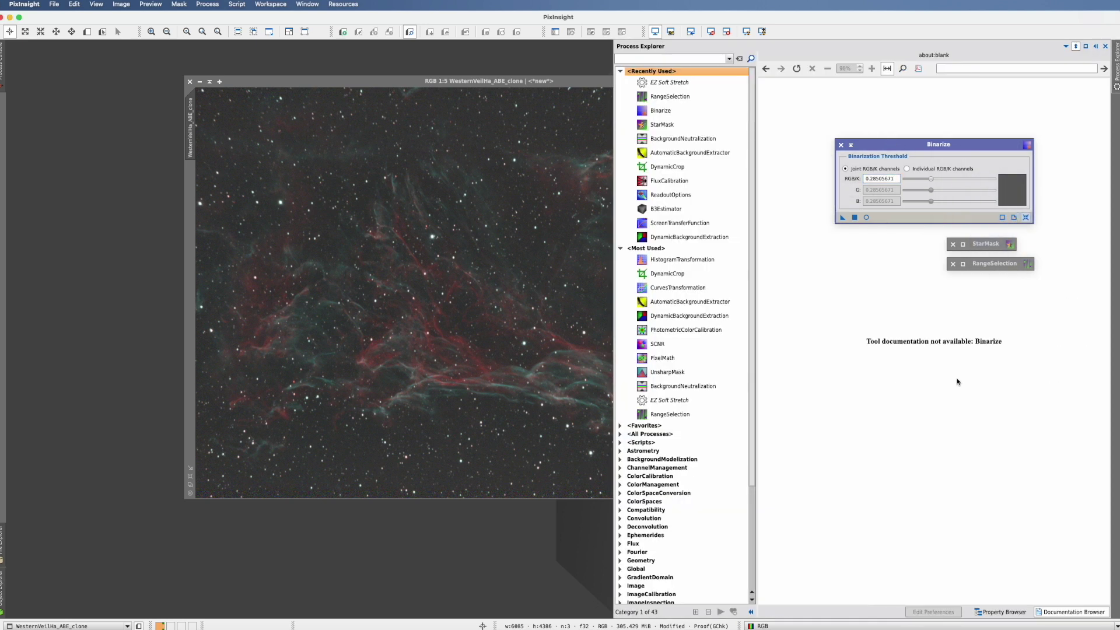
left_click(552, 541)
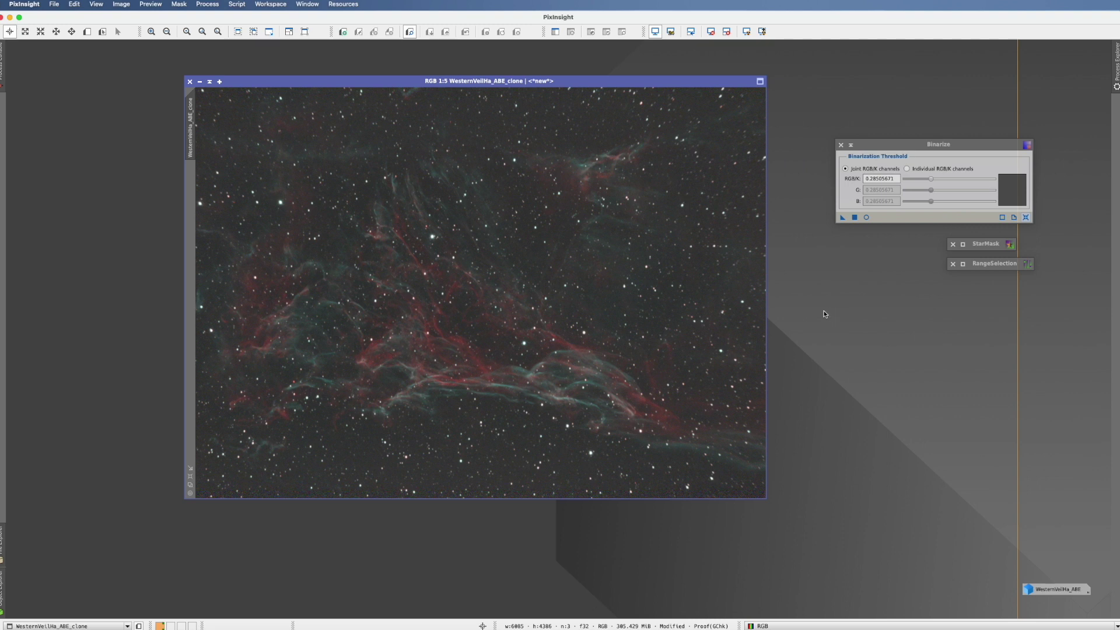
Step: Turn on Binarize's live preview at the default 0.285 threshold and select individual channel thresholds
left_click(867, 219)
left_click_drag(904, 144, 957, 132)
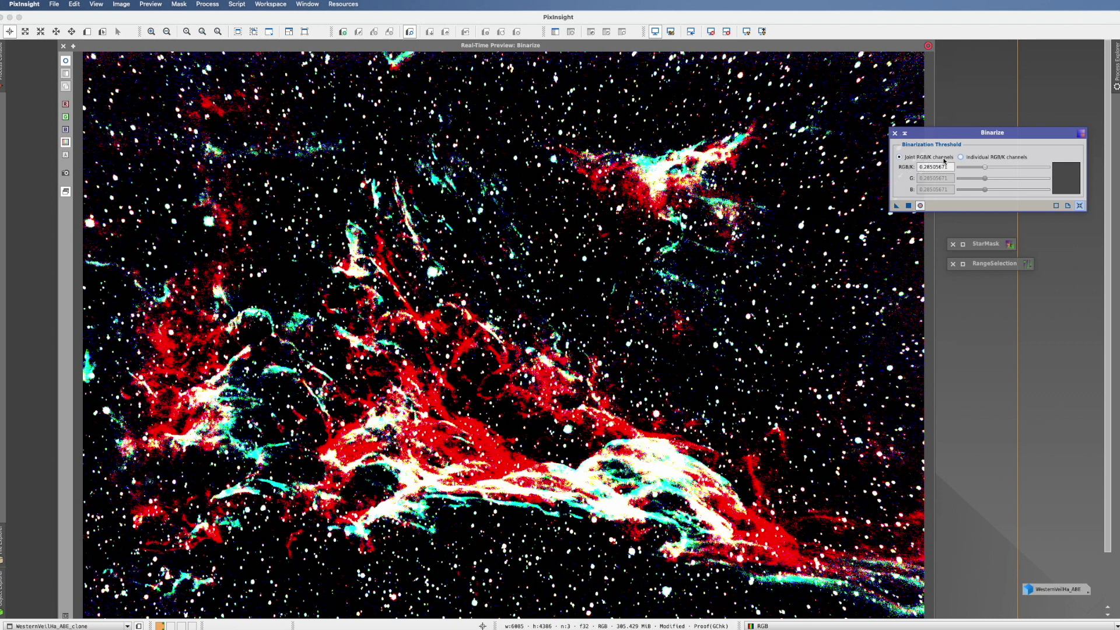
left_click_drag(949, 132, 959, 130)
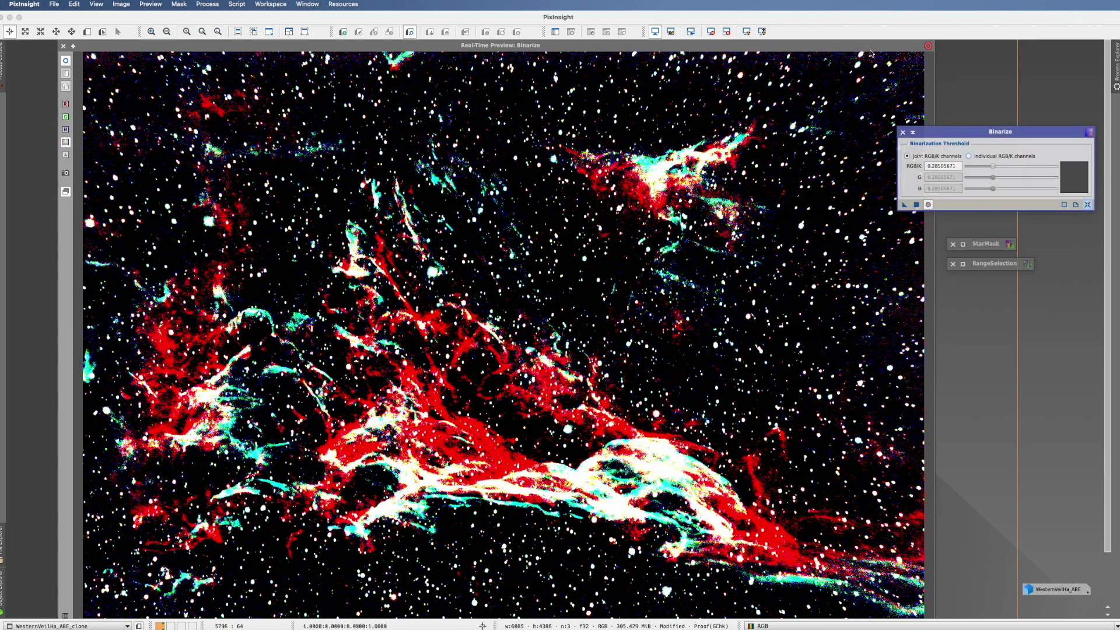
left_click_drag(864, 46, 819, 45)
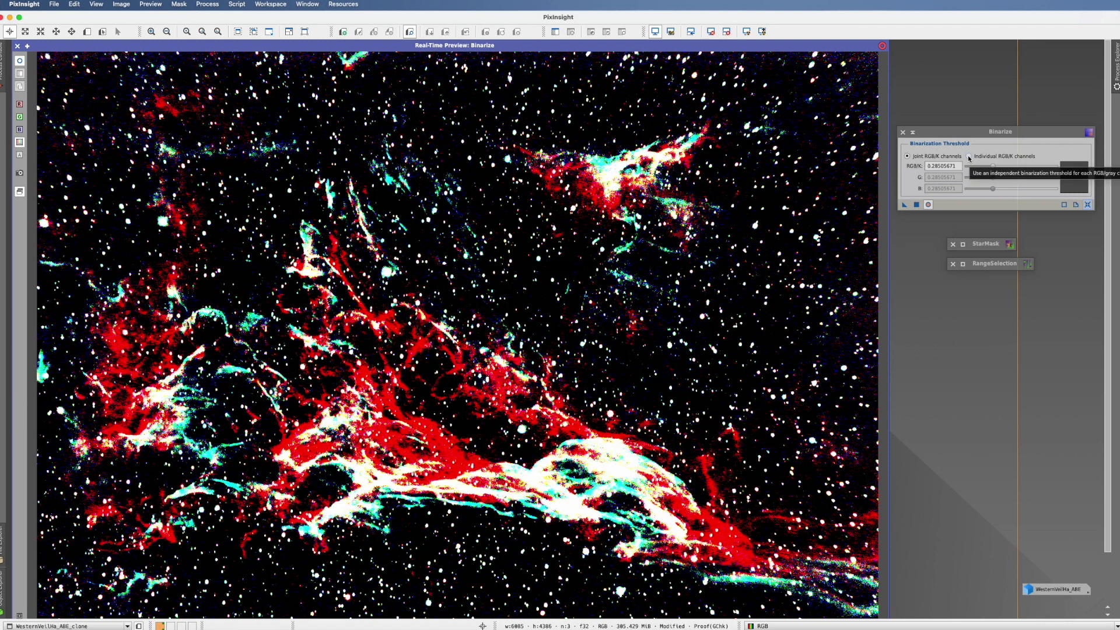
left_click(969, 157)
Step: Push the red, green and blue thresholds to 1.0, testing red between 0.46 and 1.0
left_click_drag(993, 166, 1063, 169)
left_click_drag(994, 178, 1060, 176)
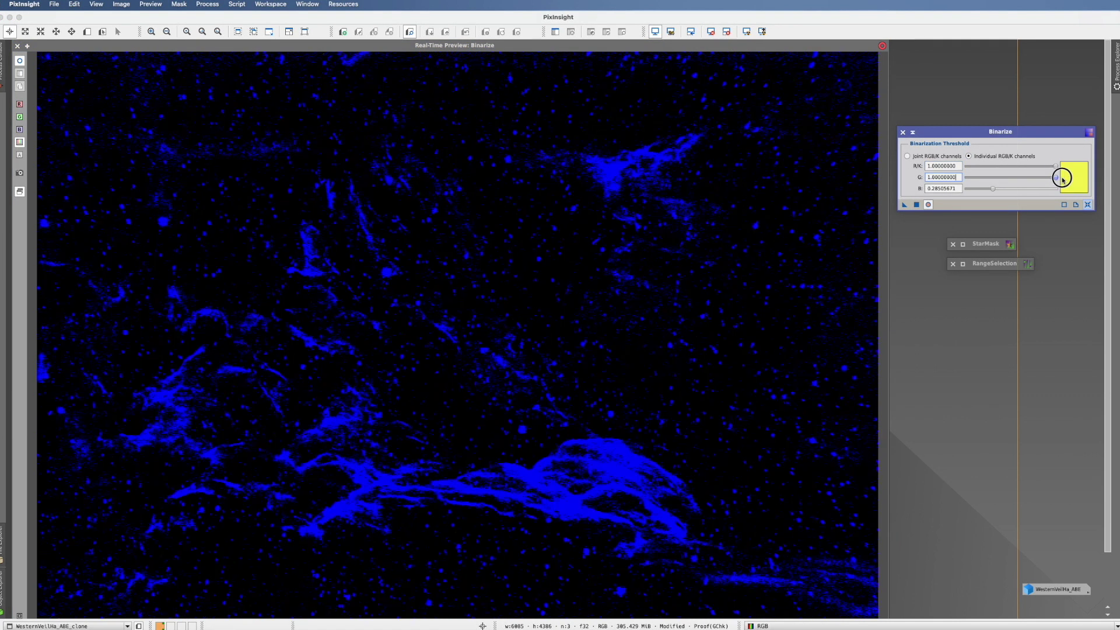
left_click_drag(993, 188, 1086, 188)
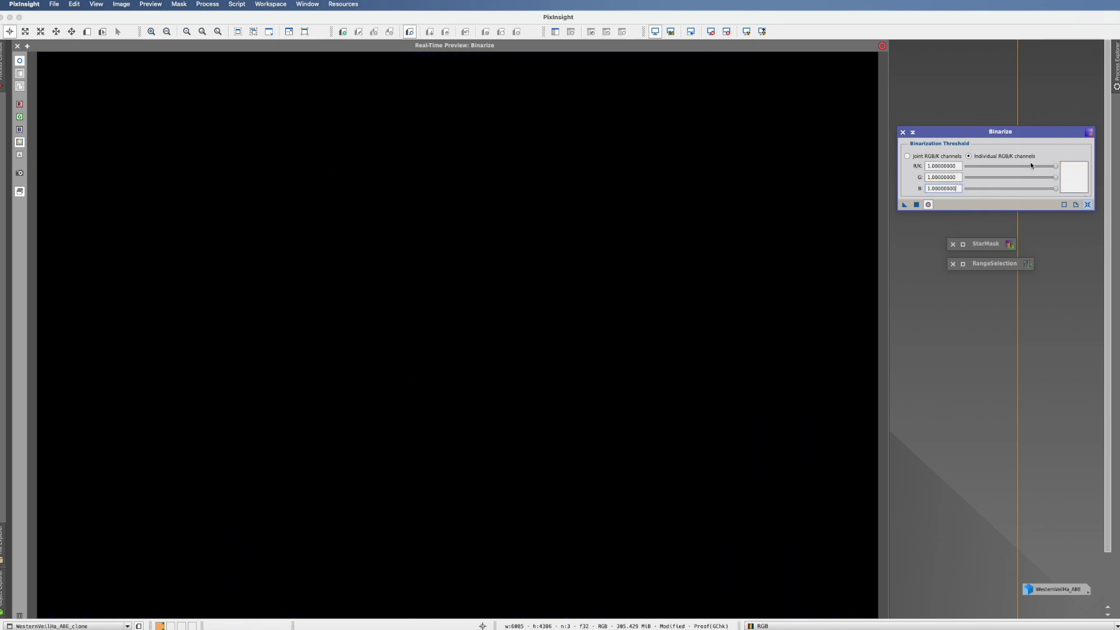
left_click_drag(1056, 166, 1029, 171)
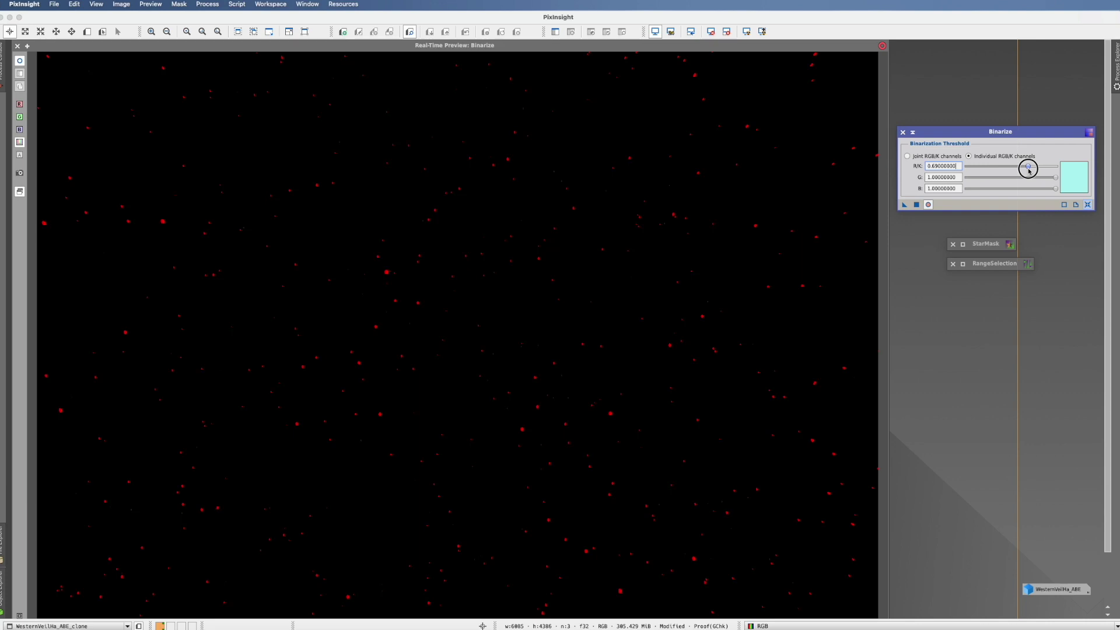
left_click_drag(1029, 170, 1069, 167)
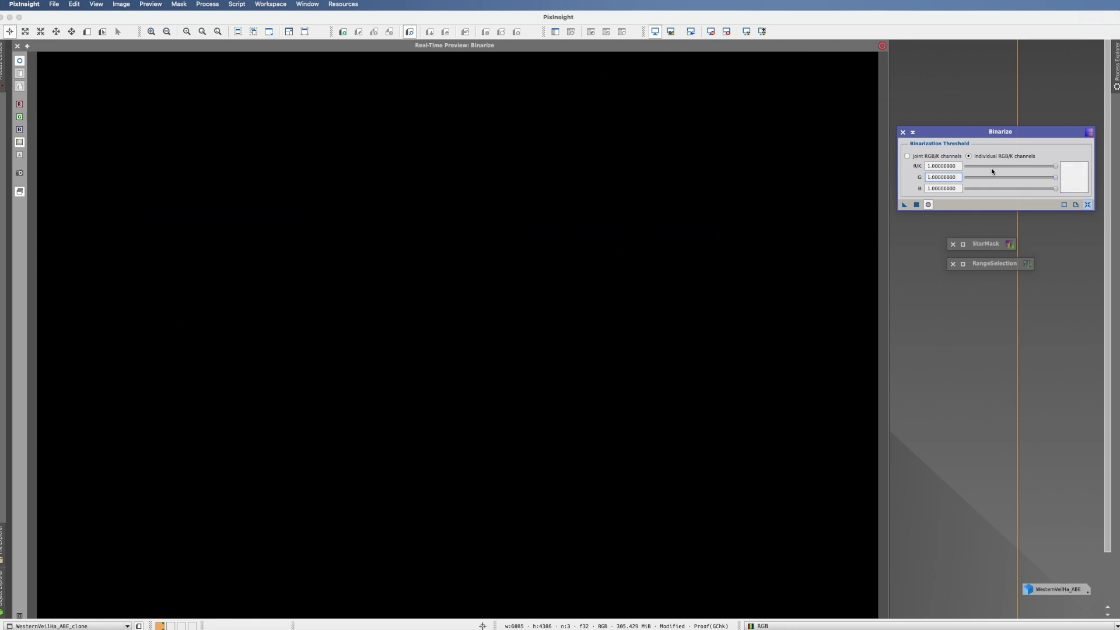
left_click(1056, 167)
left_click_drag(1056, 166, 1055, 167)
left_click_drag(1056, 167, 1023, 166)
Step: Drag the joint RGB/K threshold down to about 0.69 so only the stars remain white
left_click_drag(1067, 168, 1020, 166)
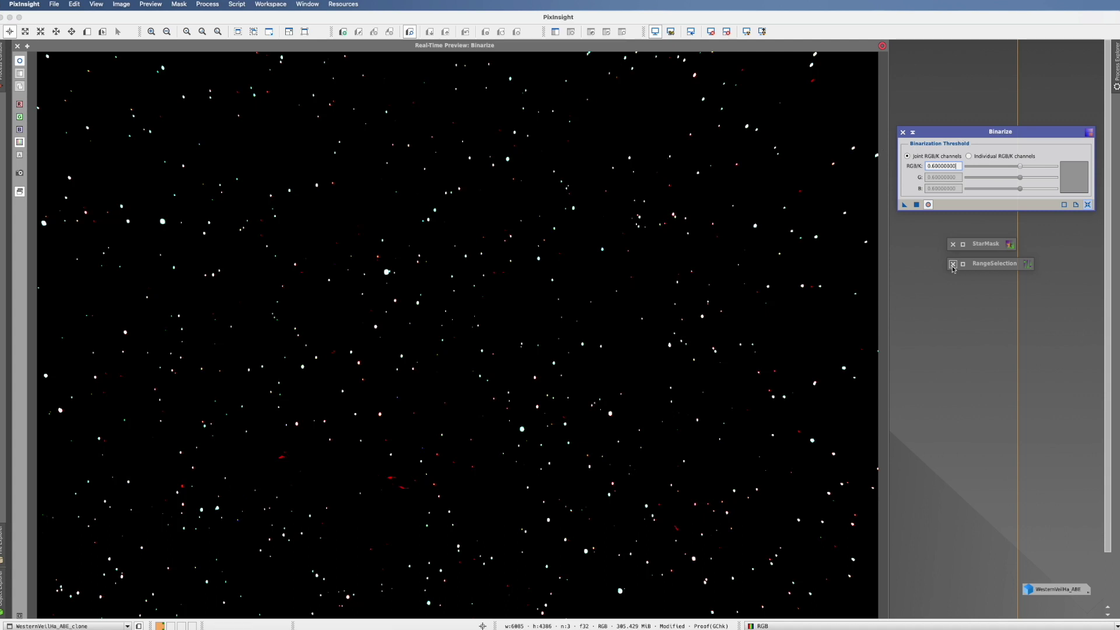
Step: Preview a RangeSelection mask with lower limit 0.59 and fuzziness 0.20, then close it
double_click(992, 266)
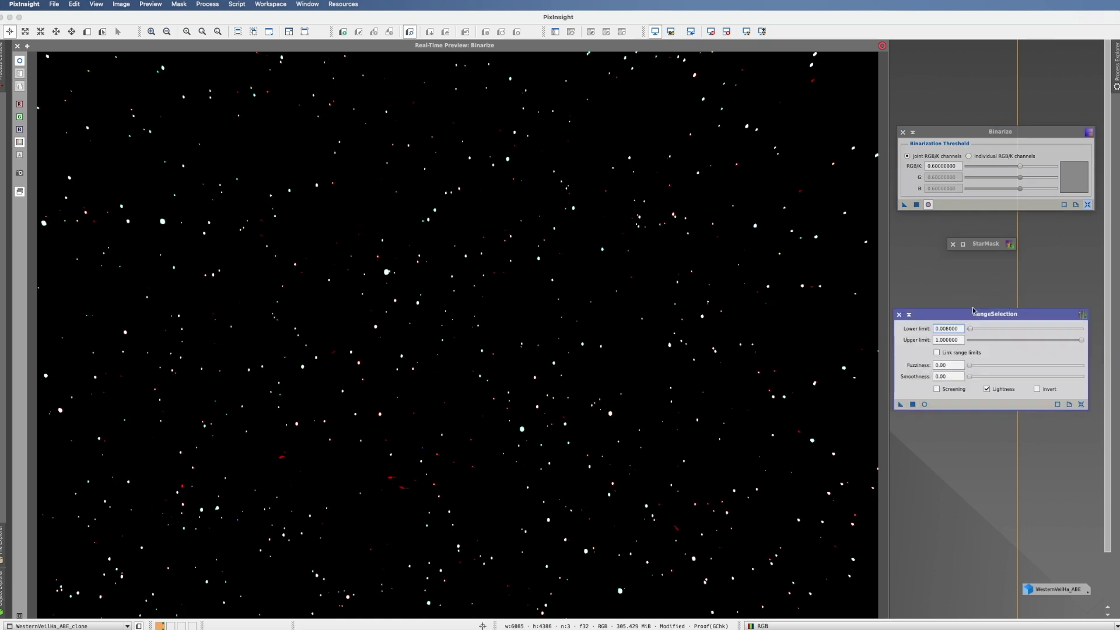
left_click(925, 405)
left_click_drag(972, 330, 1070, 330)
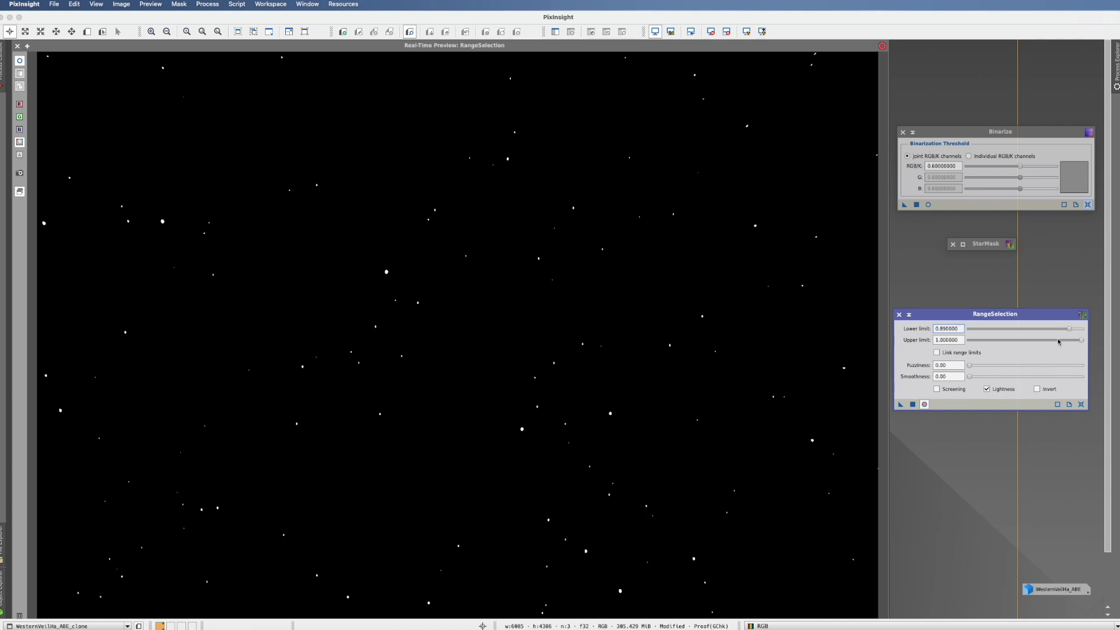
left_click_drag(1069, 328, 1036, 329)
mouse_move(970, 365)
left_mouse_down()
mouse_move(993, 367)
mouse_move(954, 364)
mouse_move(985, 377)
mouse_move(957, 377)
left_mouse_up()
left_click(899, 316)
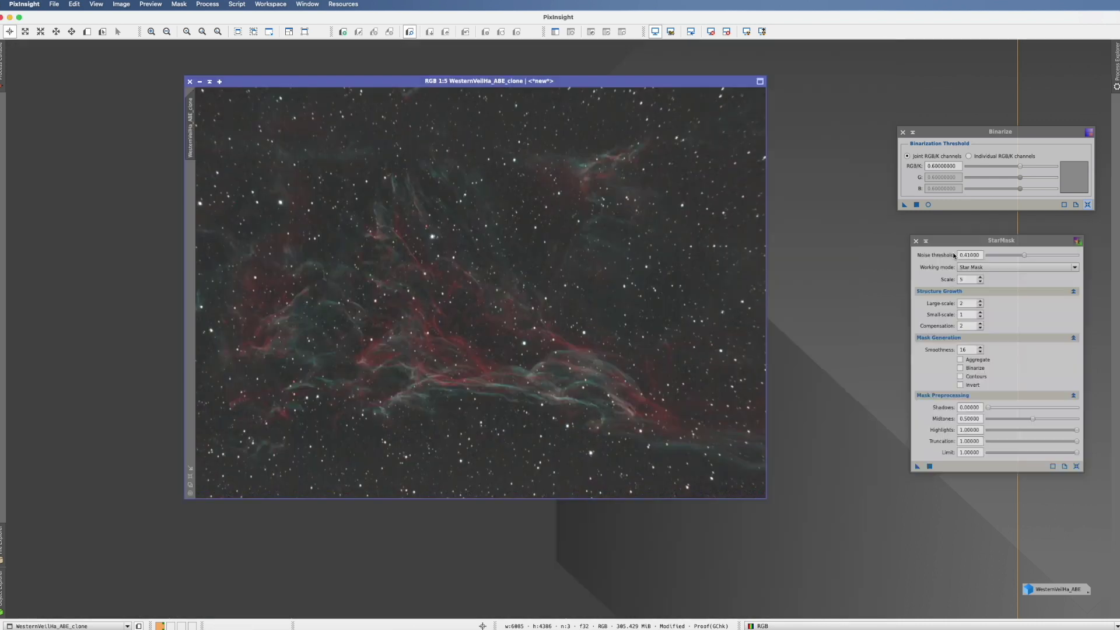
Step: Apply StarMask to the Veil Nebula clone to create the star_mask image
left_click(916, 467)
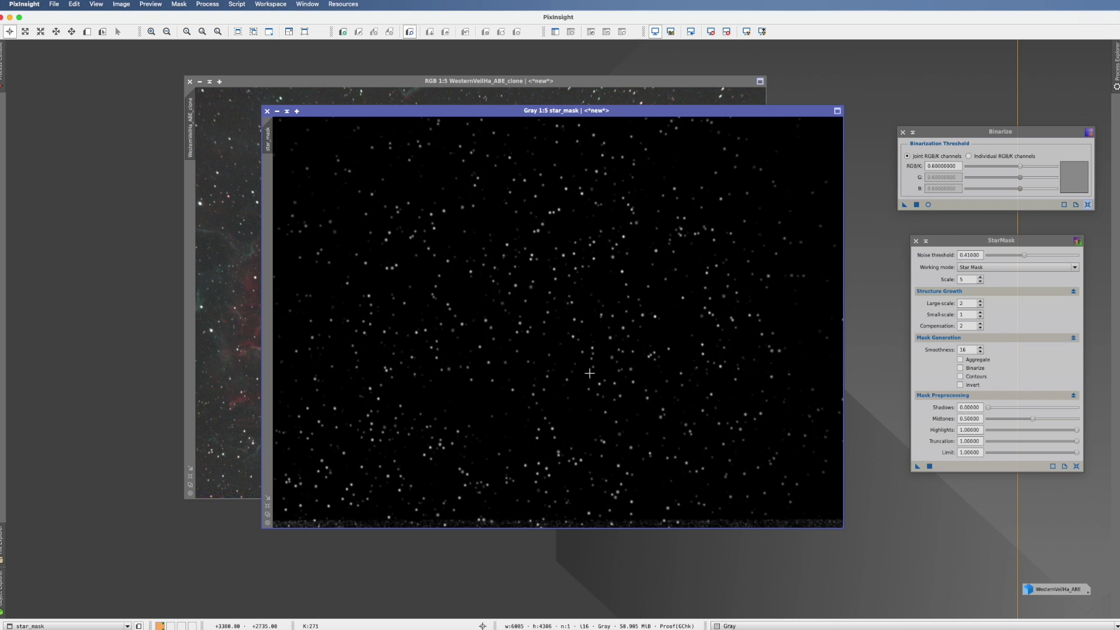
left_click(955, 139)
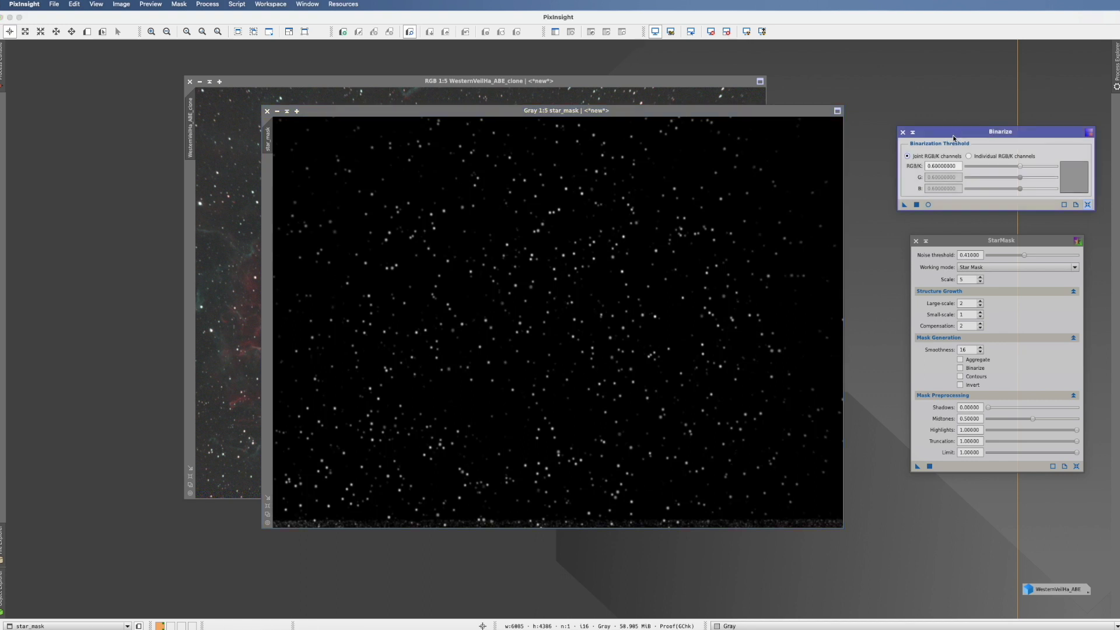
Step: Preview Binarize on star_mask, lower the threshold to 0.28, and close the preview
left_click(928, 204)
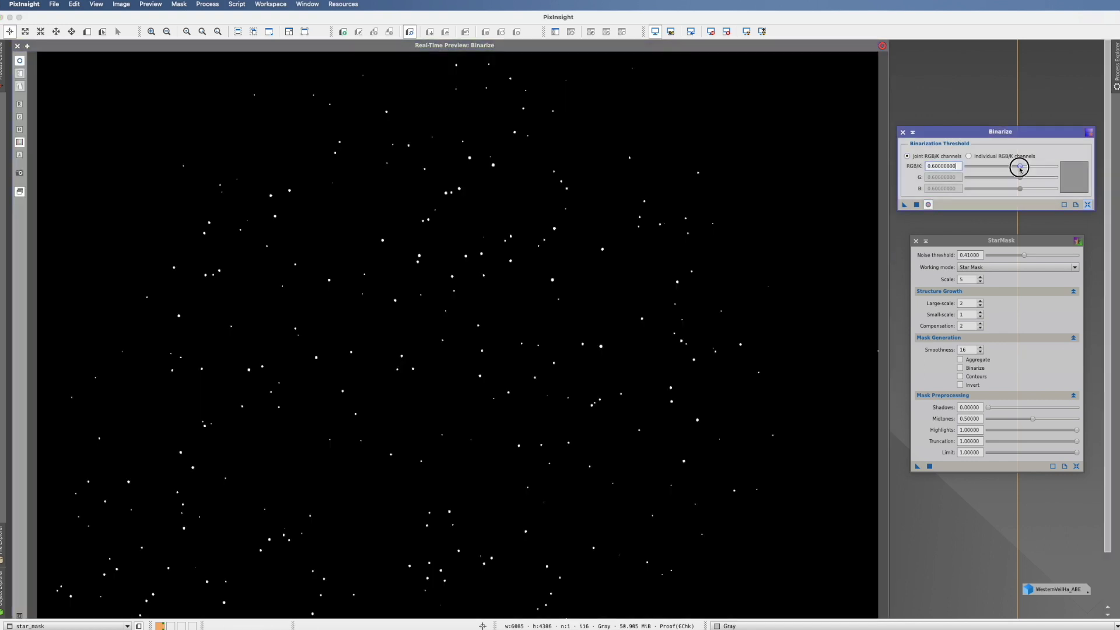
left_click_drag(1021, 168, 991, 169)
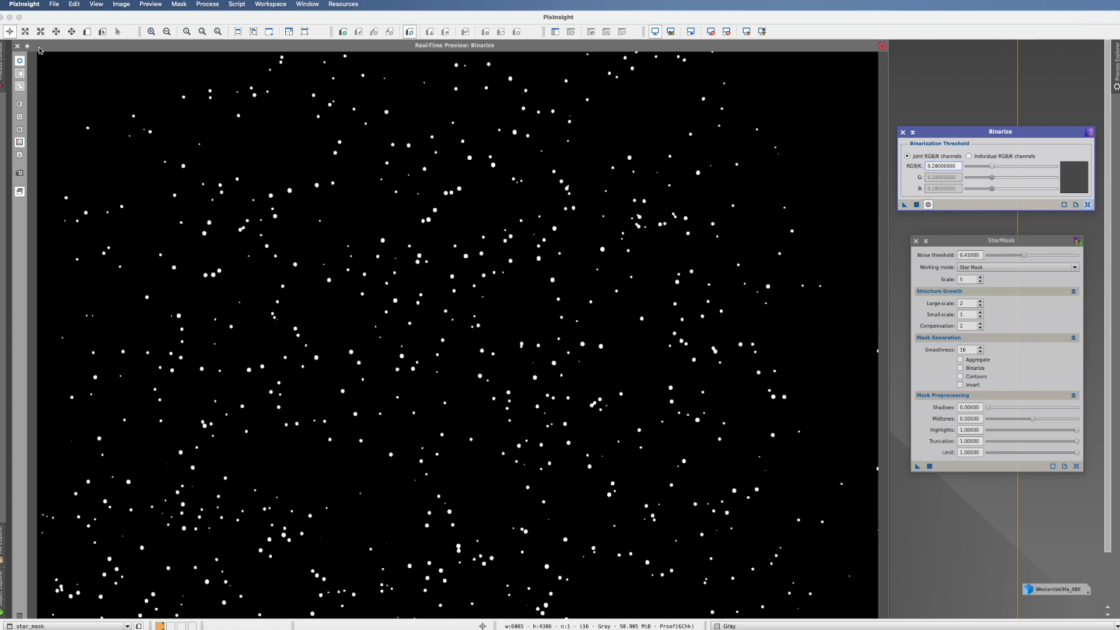
left_click(17, 46)
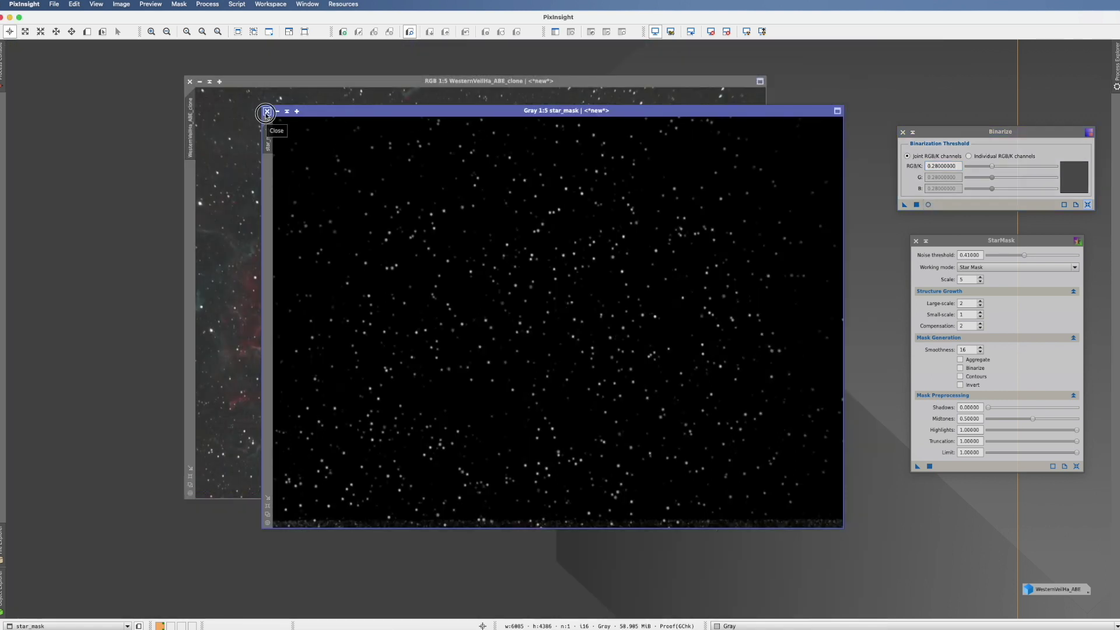
Step: Close star_mask and StarMask, reposition Binarize, and re-enable its live preview at 0.28
left_click(266, 111)
left_click(916, 241)
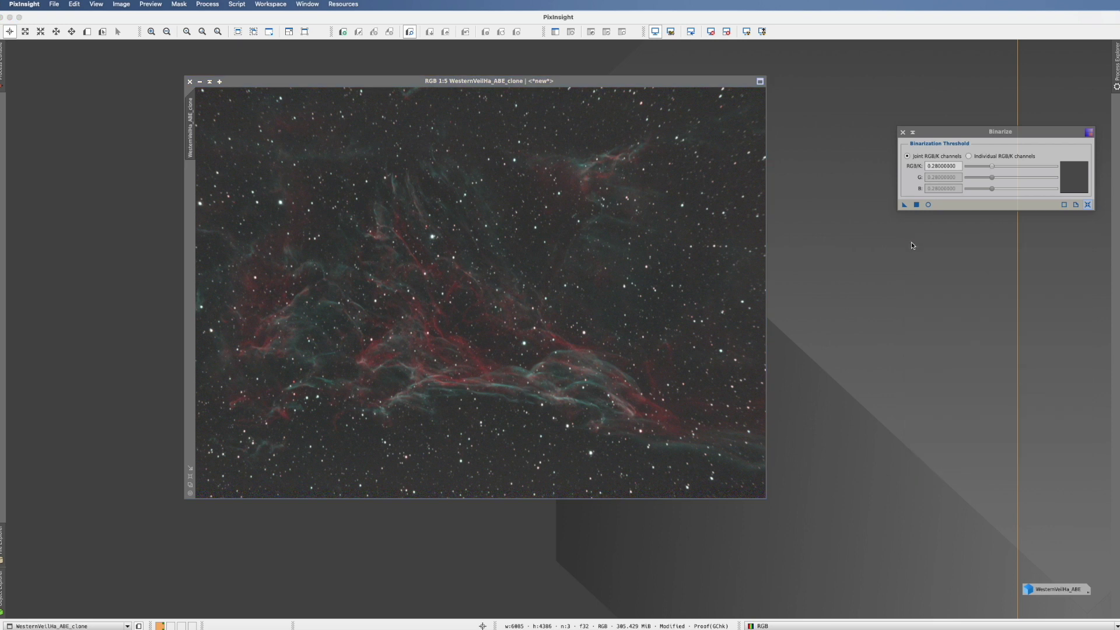
left_click_drag(954, 132, 891, 190)
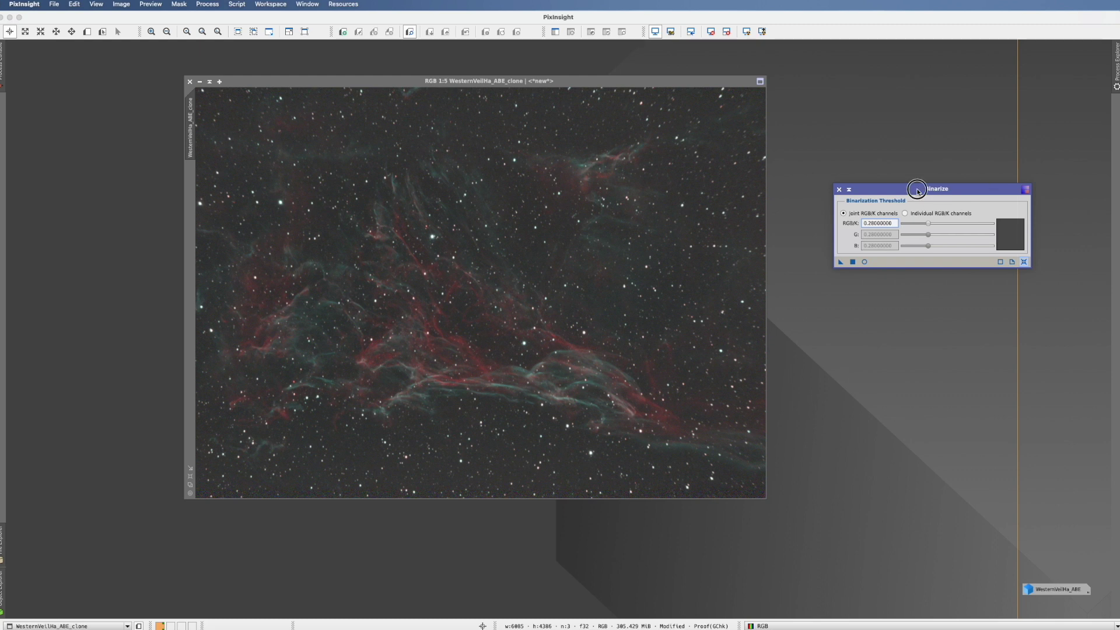
left_click_drag(918, 191, 914, 170)
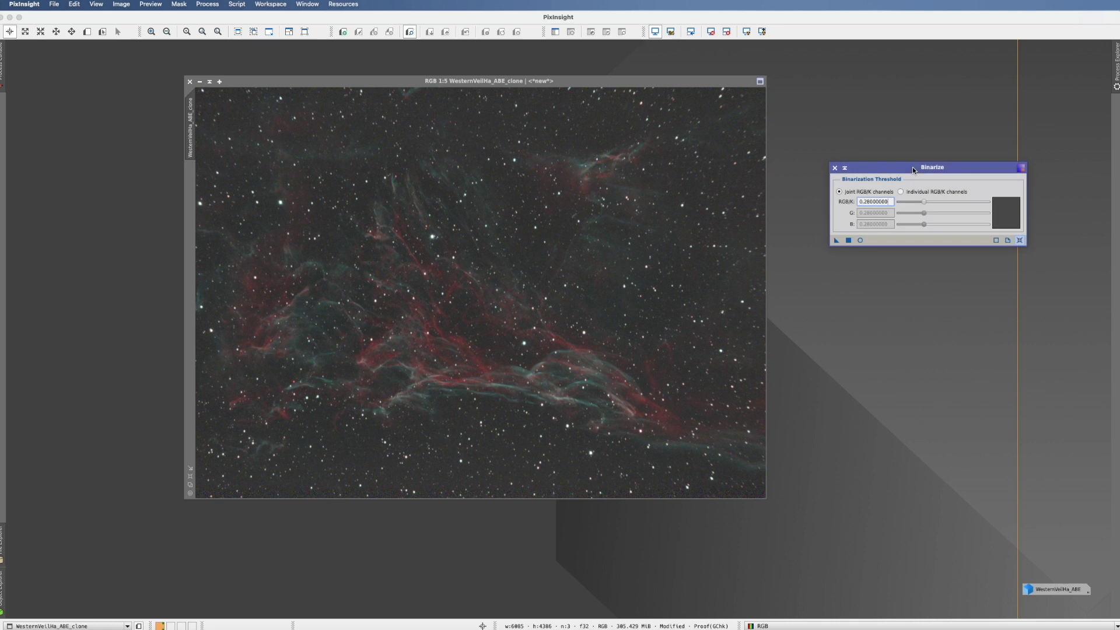
left_click(861, 240)
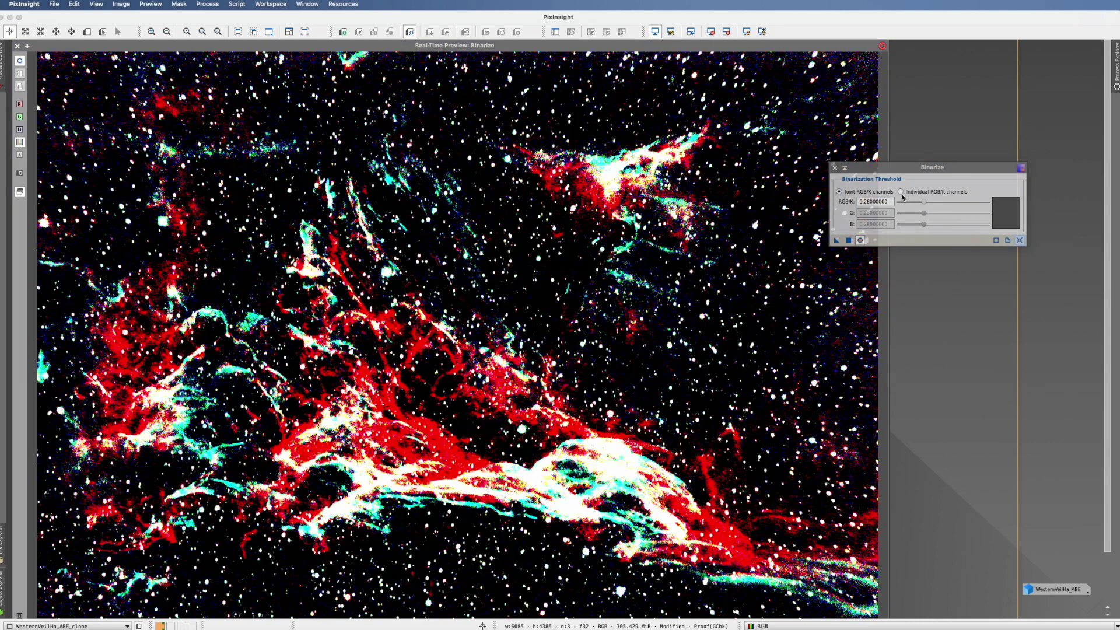
Step: Switch Binarize to individual channel thresholds, raising green and blue to 1.0
left_click(901, 192)
left_click_drag(924, 213, 988, 225)
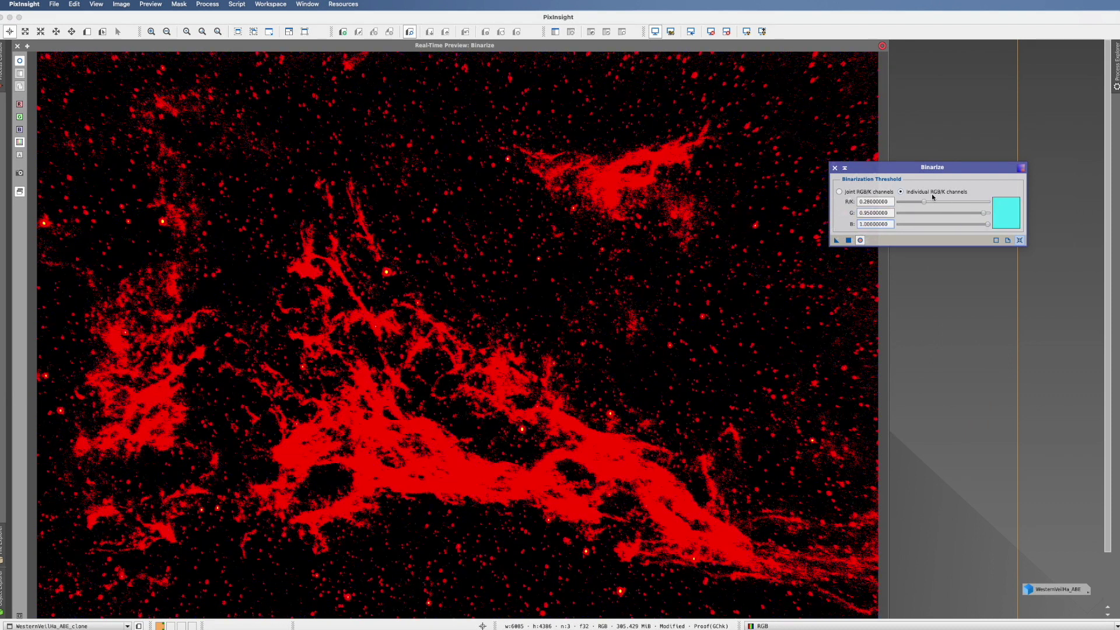
mouse_move(924, 202)
left_mouse_down()
mouse_move(989, 202)
mouse_move(937, 202)
mouse_move(988, 213)
mouse_move(940, 206)
left_mouse_up()
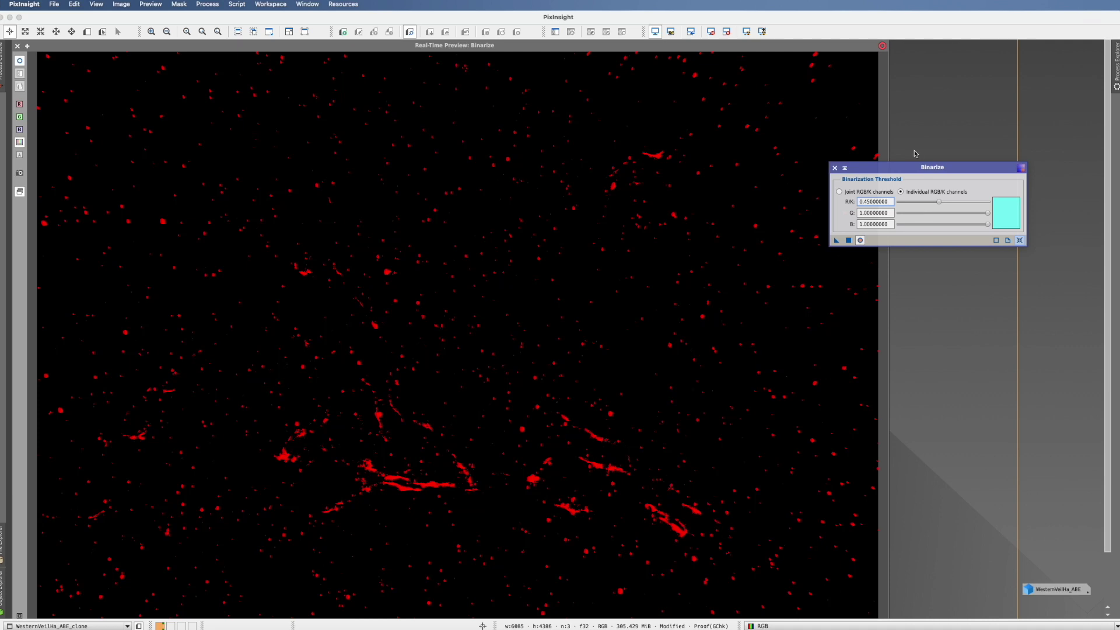
left_click_drag(907, 170, 969, 170)
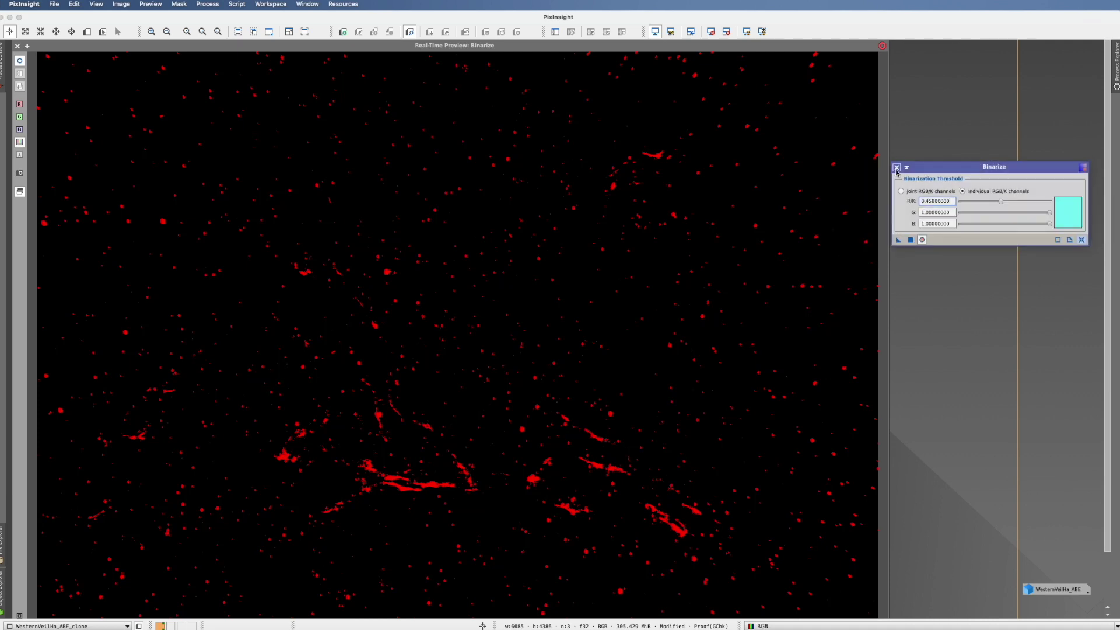
left_click_drag(902, 172, 941, 168)
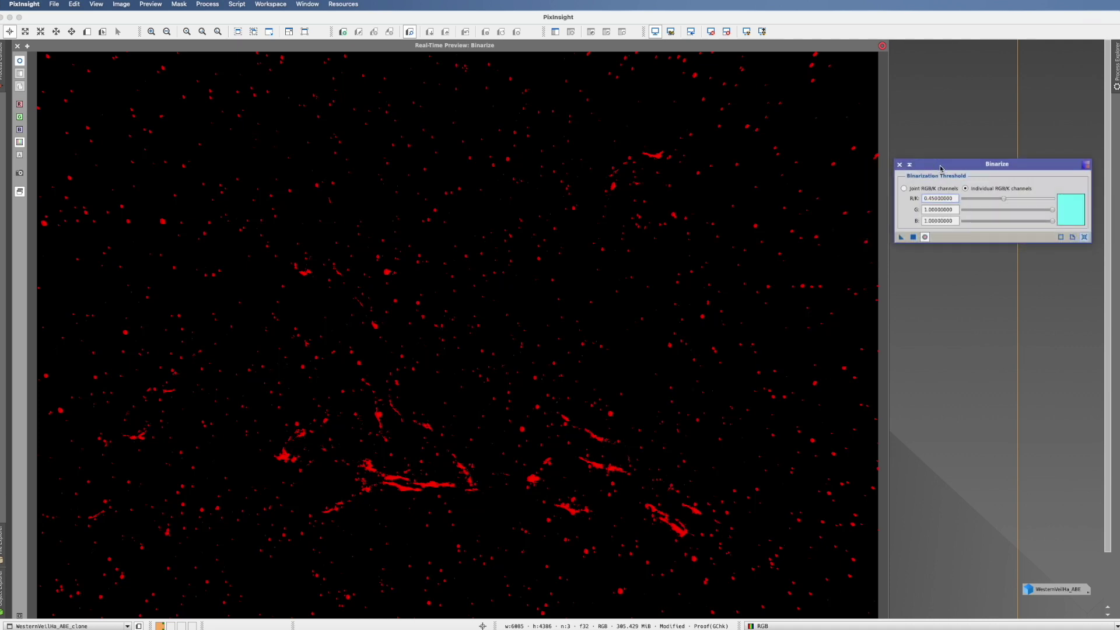